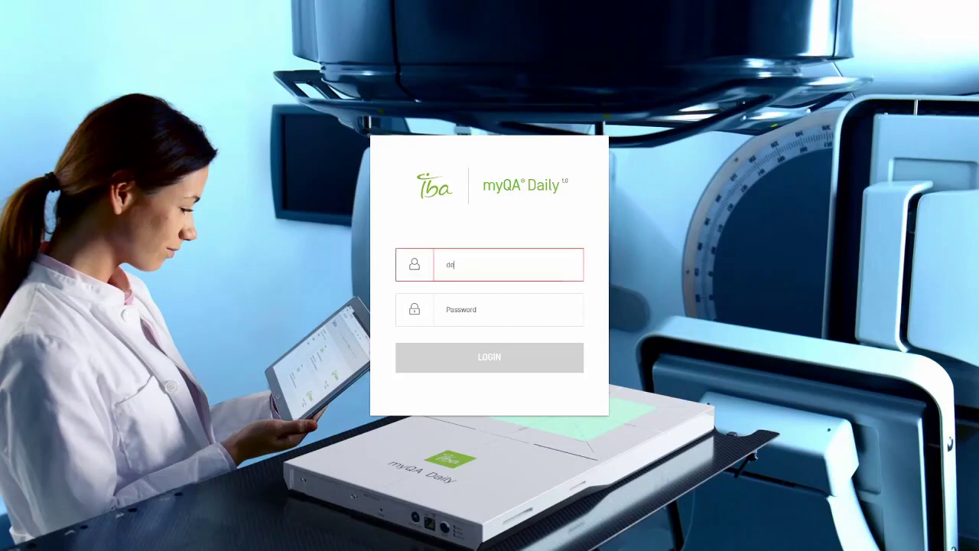
Step: Sign in to myQA Daily with the account username and password
text(demo)
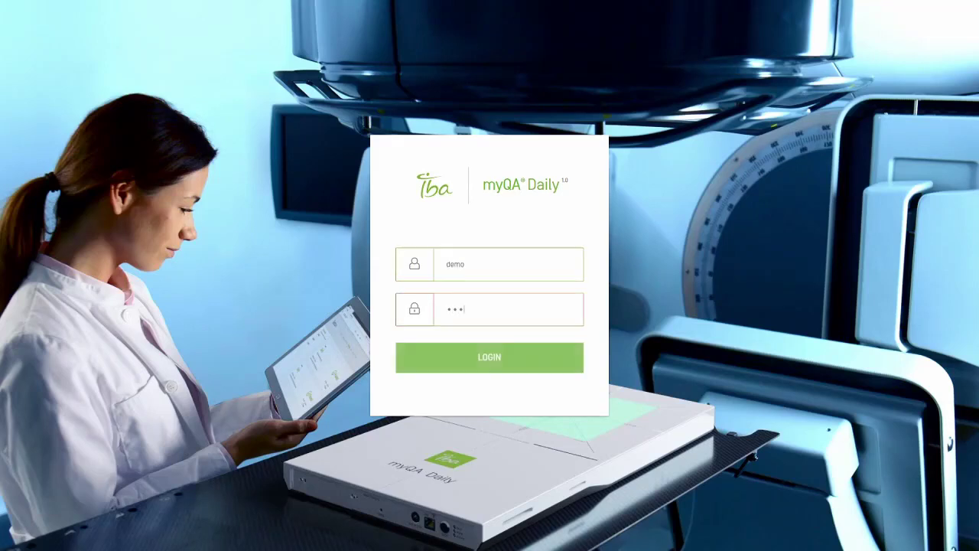
text(mo)
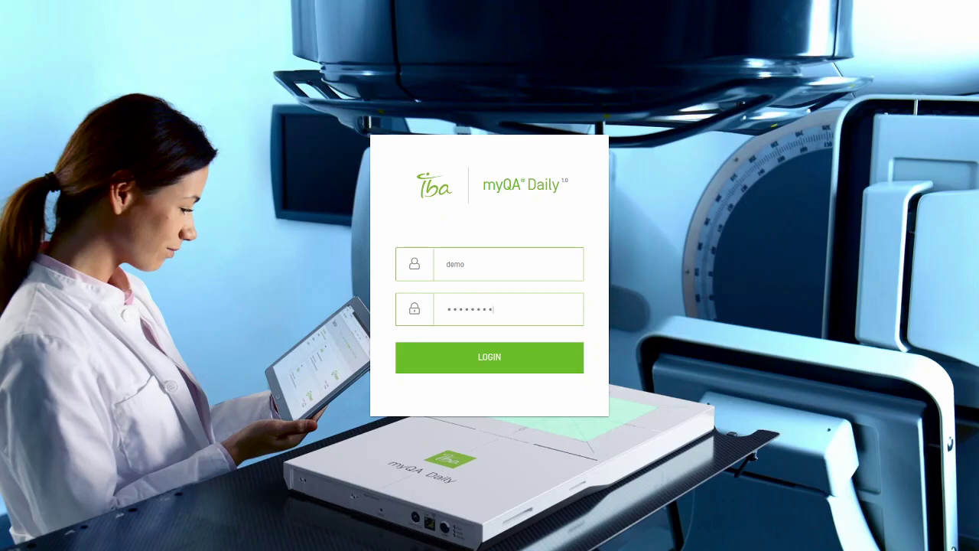
key(Return)
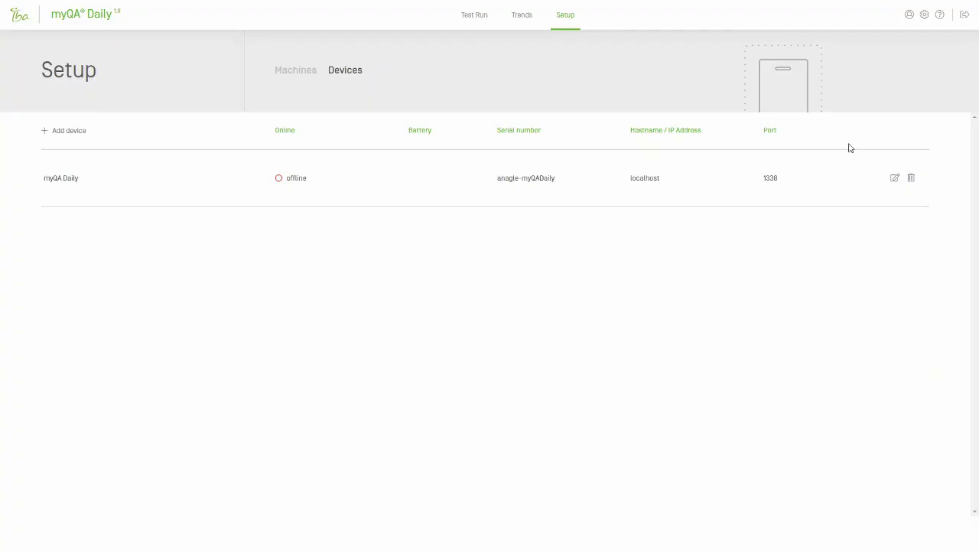
Step: Add the detected online simulated device on localhost port 1337 as a new device
click(73, 134)
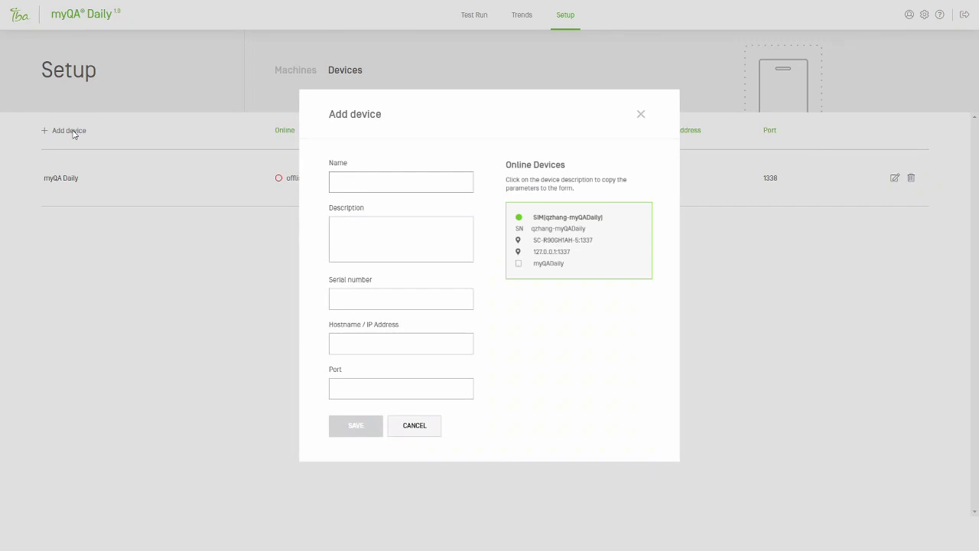
click(377, 177)
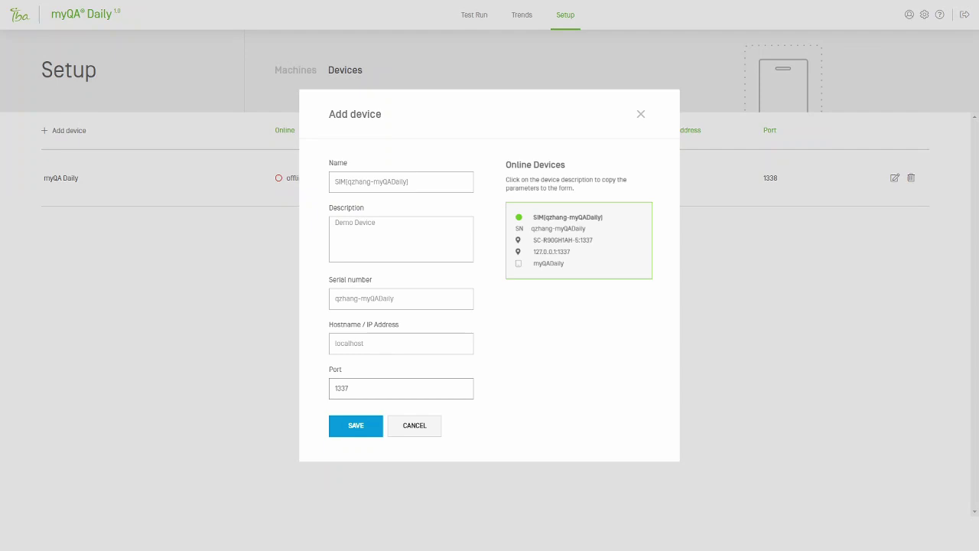
click(355, 426)
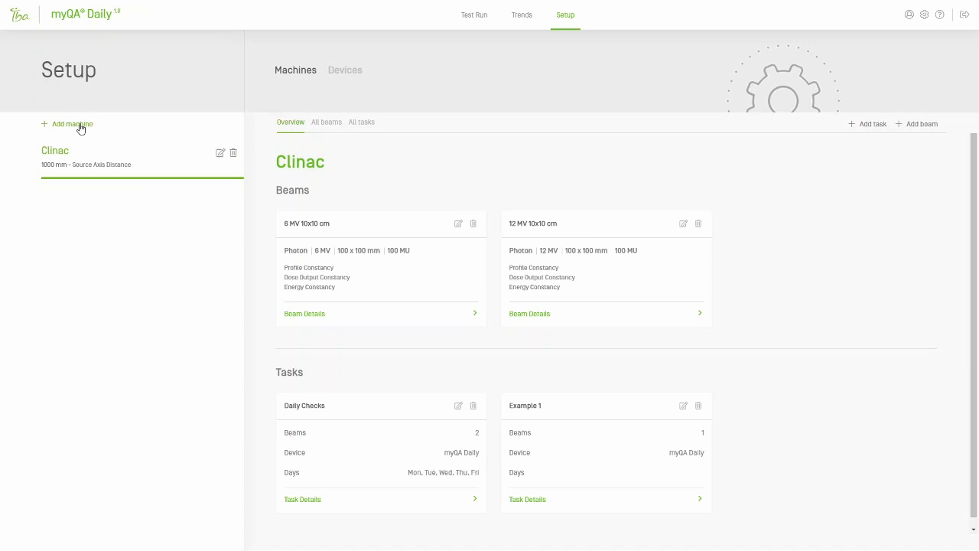
Step: Create a machine named 'Example Machine' with the default 1000 mm source axis distance
click(80, 127)
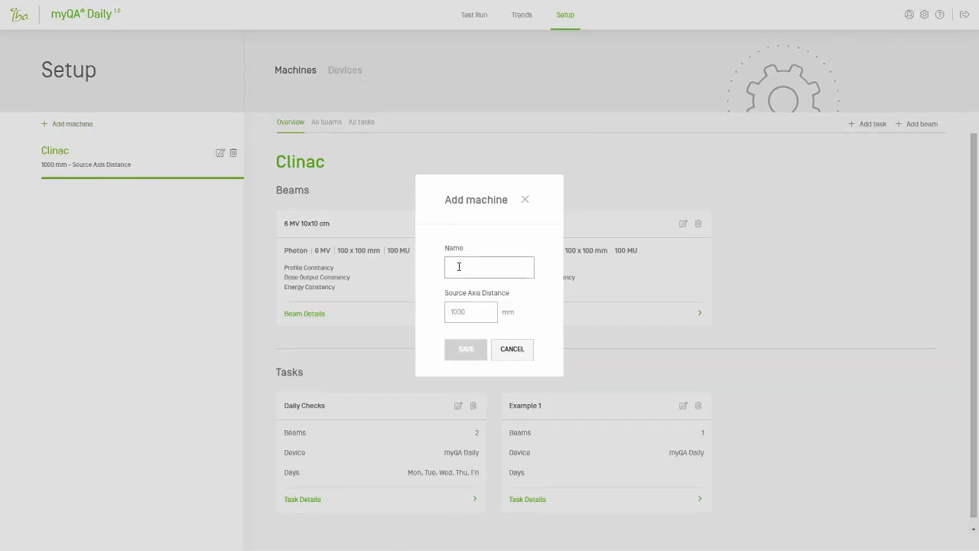
click(458, 266)
text(Example MA)
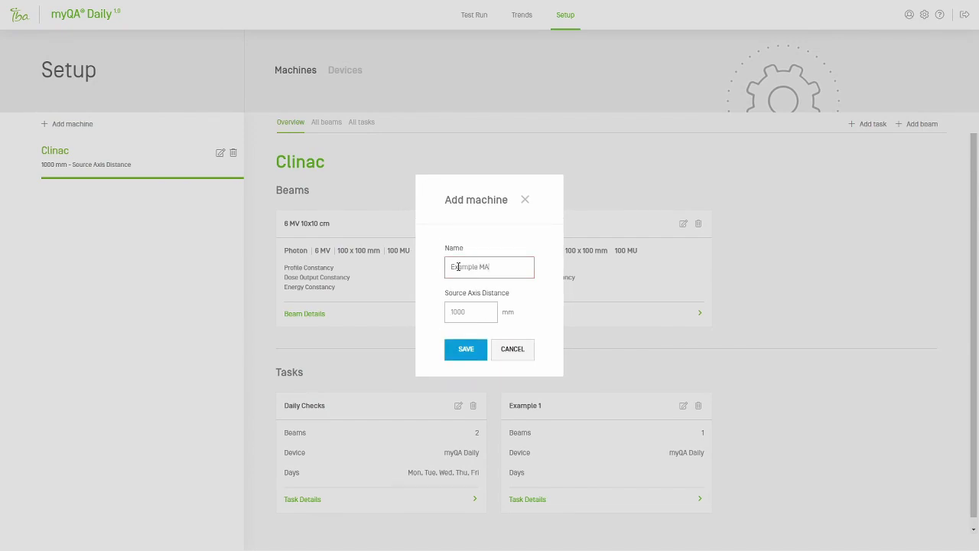
key(BackSpace)
text(achine)
click(462, 349)
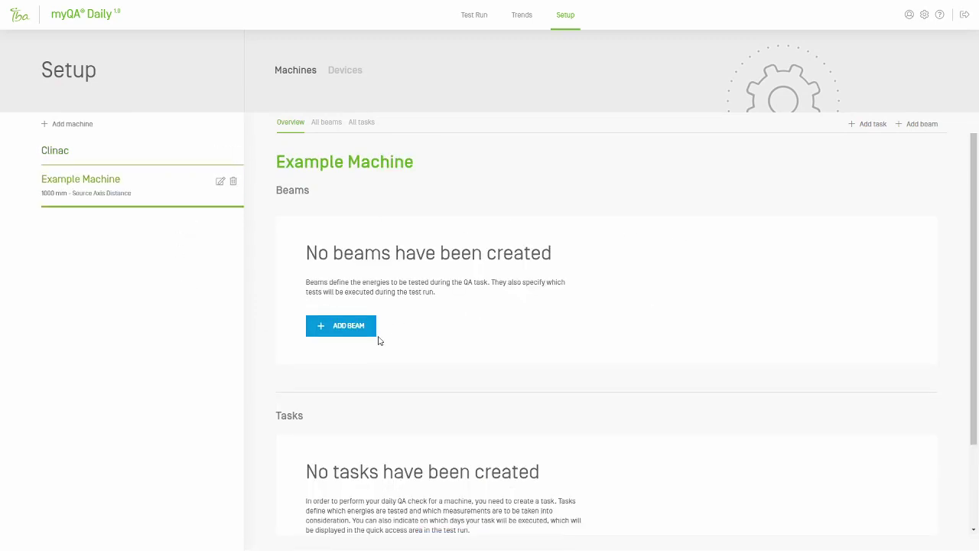
Step: Add a Photon beam '6 MV Example', energy 6, described 'Beam created for demo purposes'
click(323, 329)
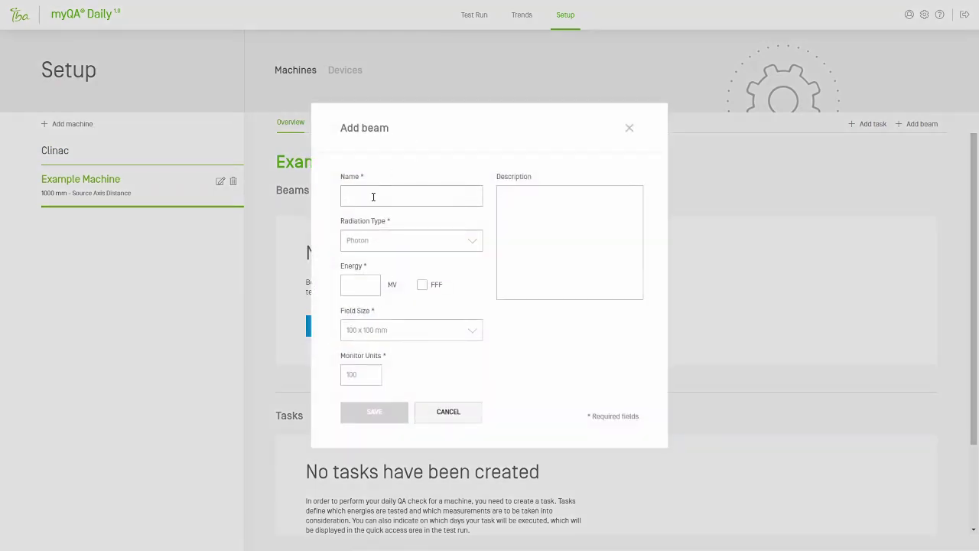
click(373, 196)
text(6 MV Example)
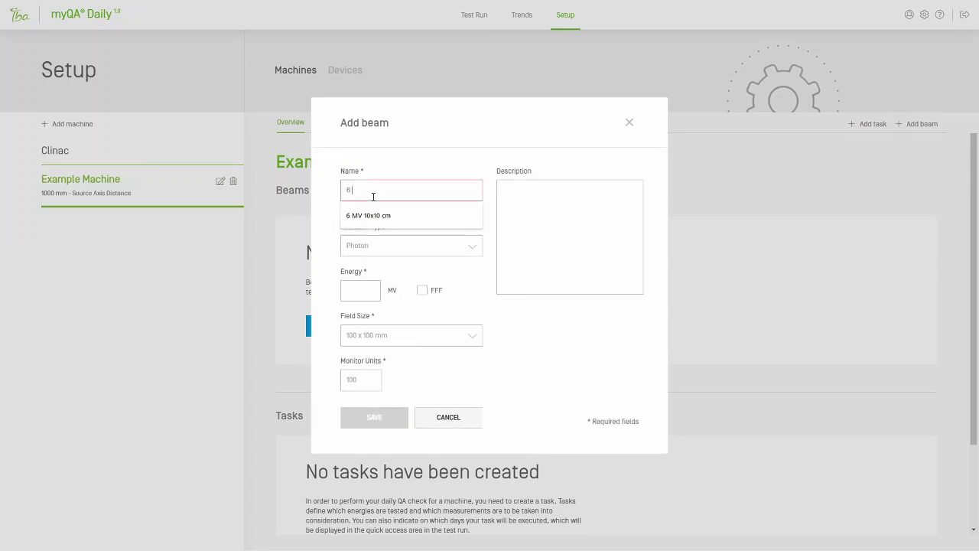
click(411, 240)
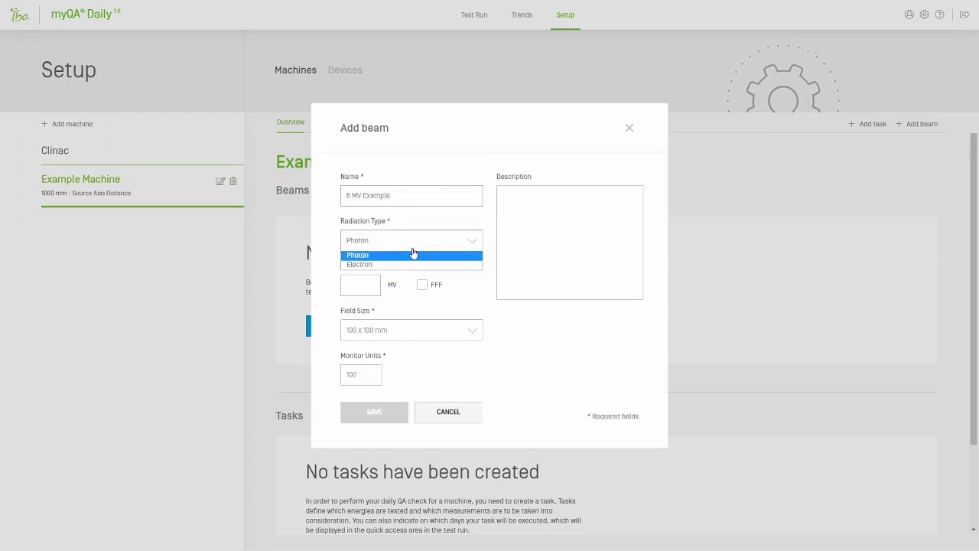
click(411, 251)
click(361, 287)
text(6)
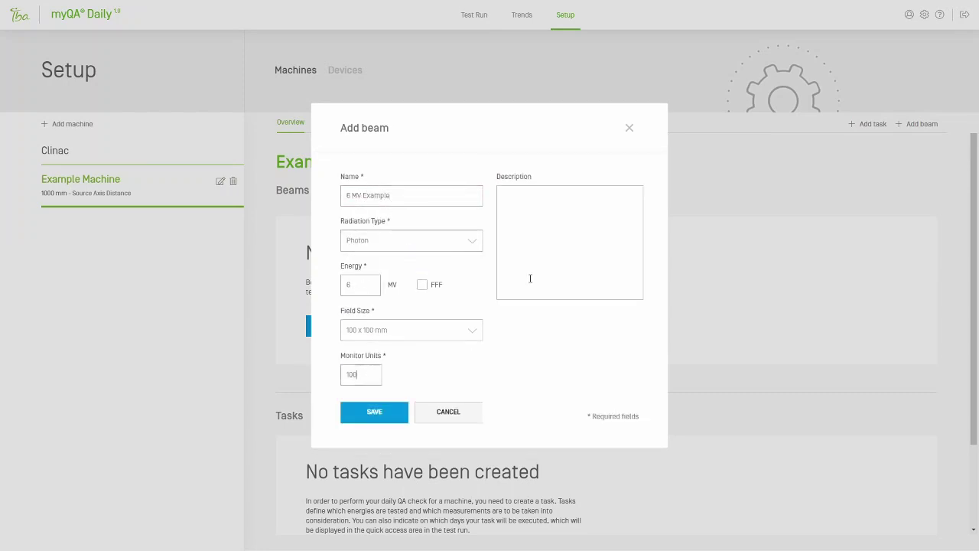
click(584, 225)
text(Beam created f)
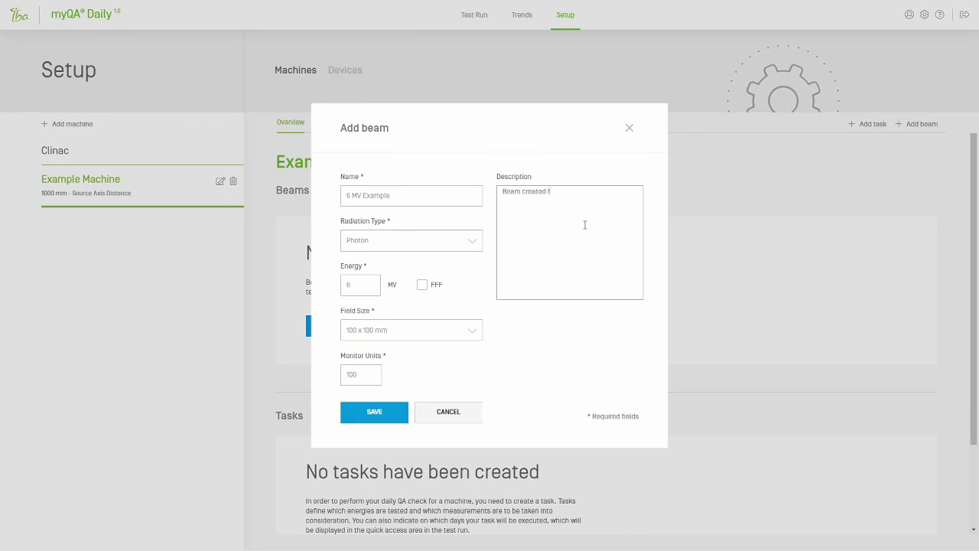
text(or demo purposes.)
click(375, 423)
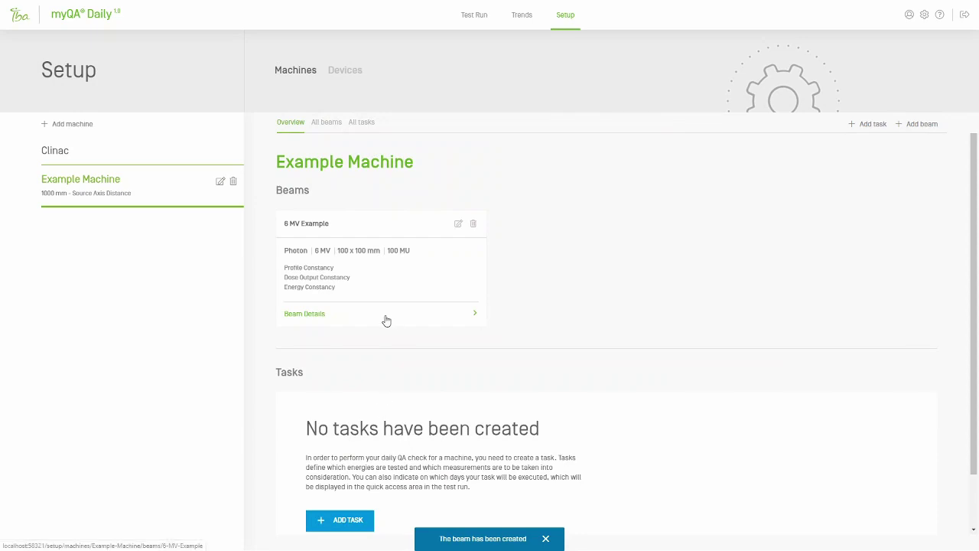
Step: Create a task named 'Example Task' scheduled Monday through Friday
click(357, 125)
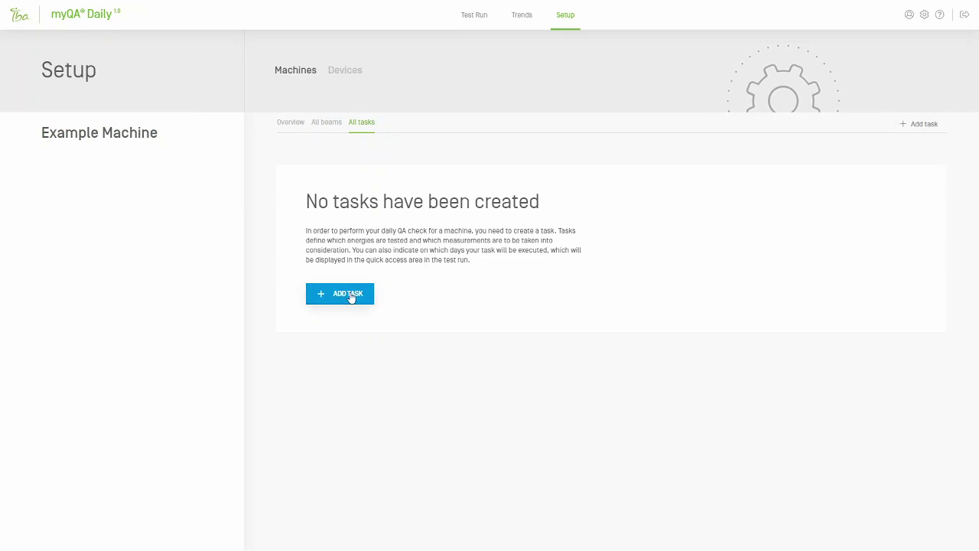
click(349, 295)
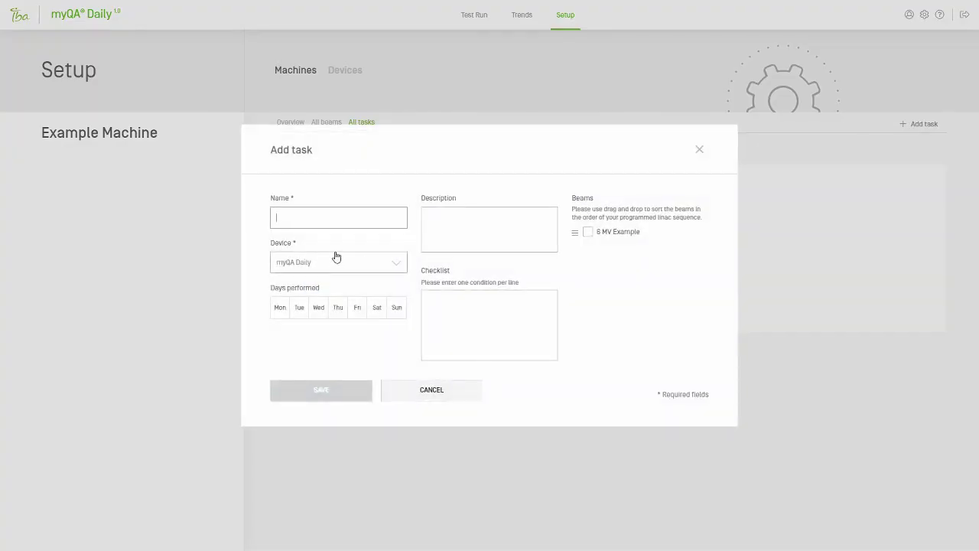
text(Example Task)
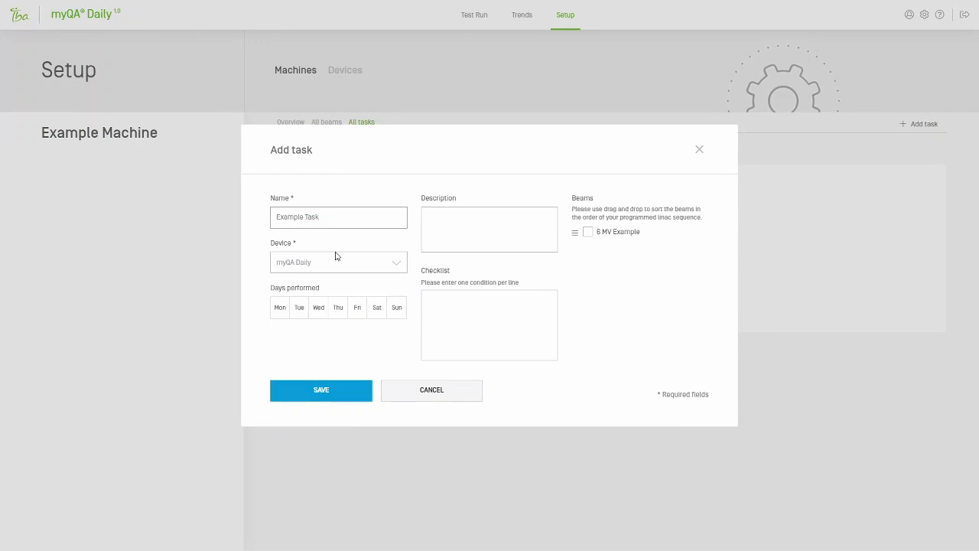
click(280, 310)
click(298, 310)
click(318, 310)
click(337, 310)
click(357, 309)
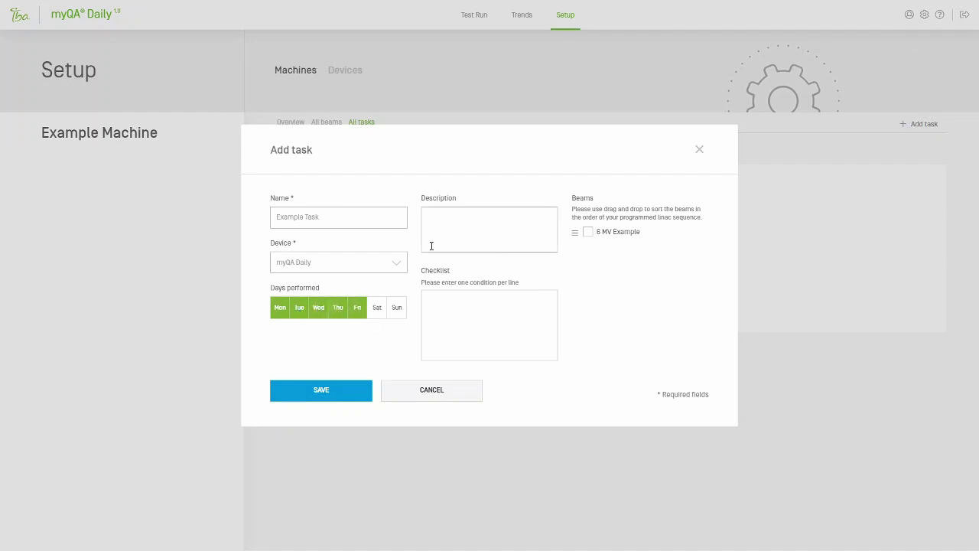
Step: Assign the 6 MV Example beam, describe it 'Task to be performed daily.', and add checklist items Check 1 and Check 2
click(587, 232)
click(480, 220)
text(Task to be)
text( performed dai)
text(ly.)
text(Check)
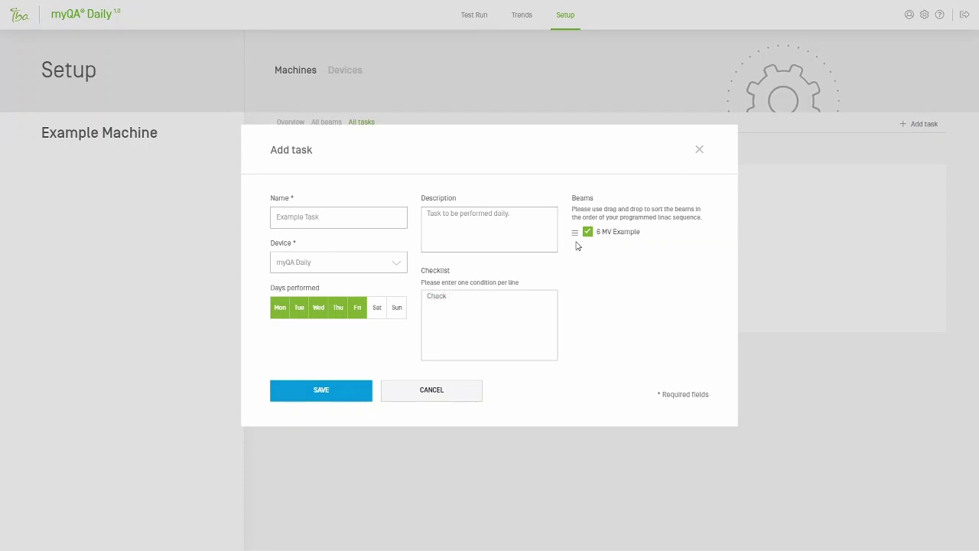
key(BackSpace)
key(BackSpace)
text(ck 1)
key(Return)
text(Check 2)
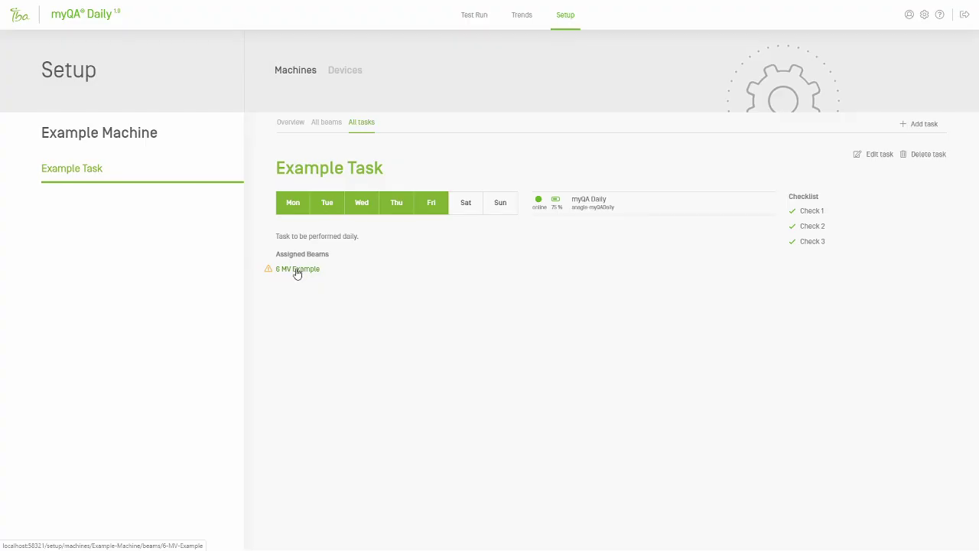
Step: Measure reference values for the 6 MV Example beam with the myQA Daily device and save them
click(297, 270)
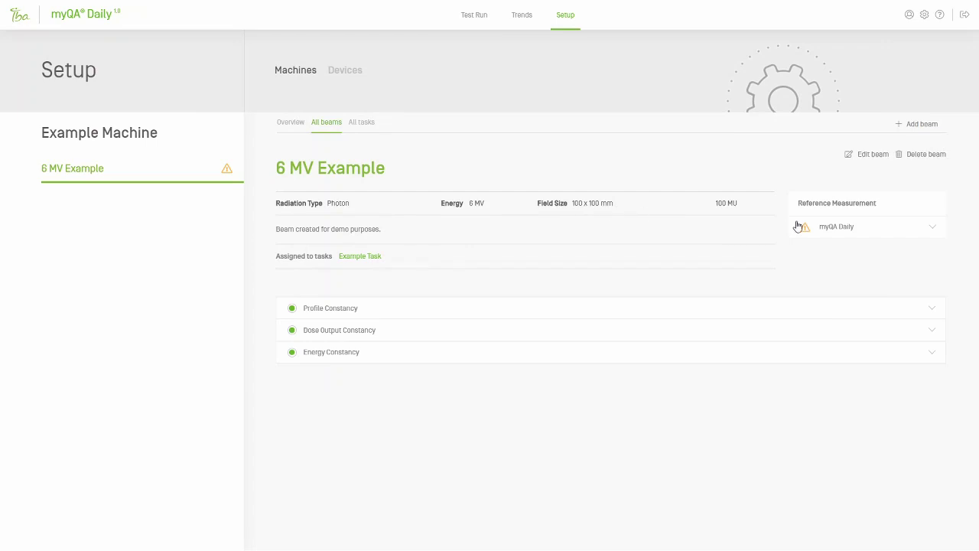
click(930, 231)
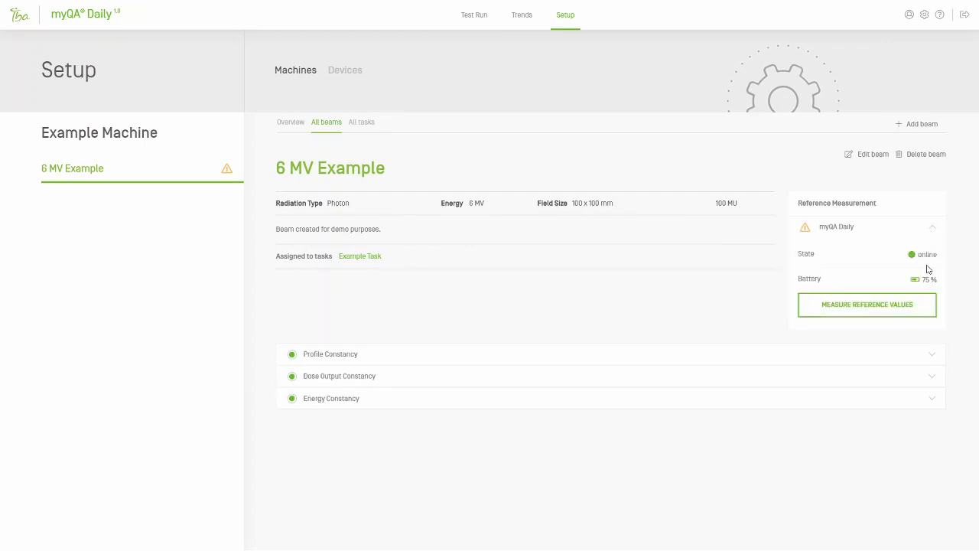
click(867, 306)
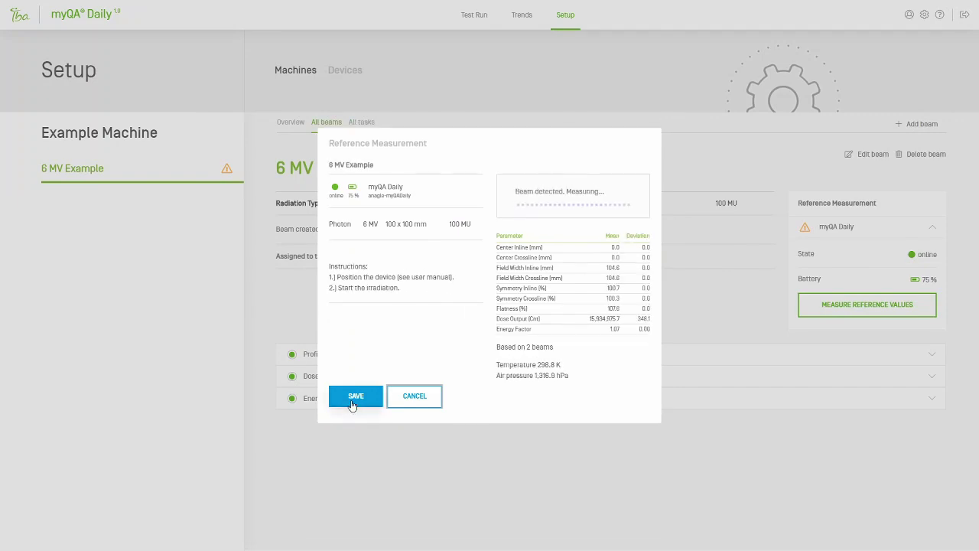
click(352, 404)
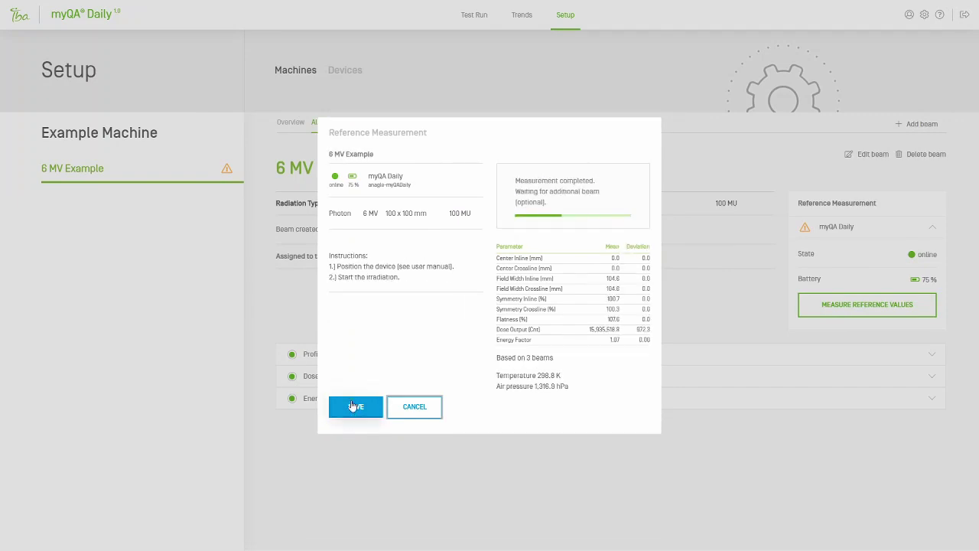
Step: Change the Energy Constancy tolerance from ± 2 % to ± 3 % and save
click(319, 429)
scroll(323, 389, down, 2)
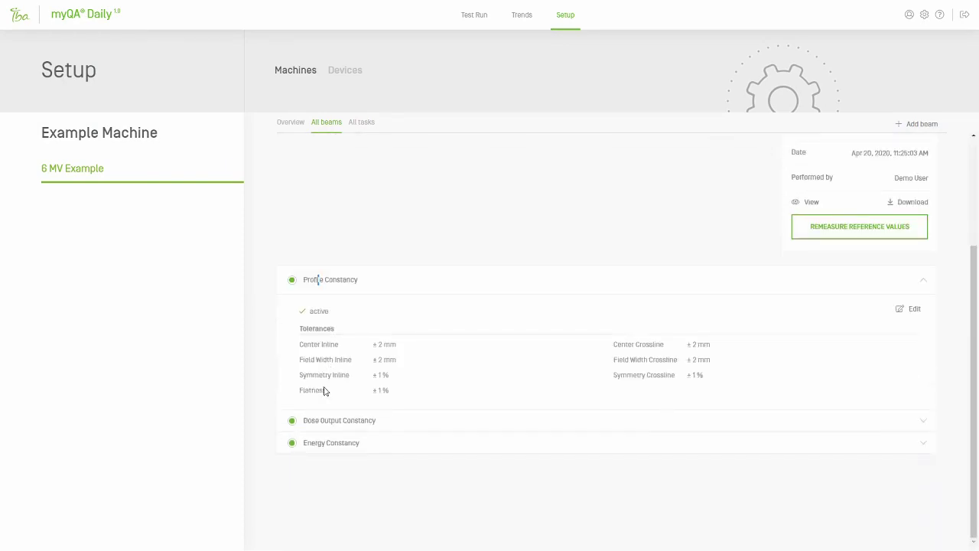
click(306, 424)
scroll(305, 436, down, 1)
click(305, 444)
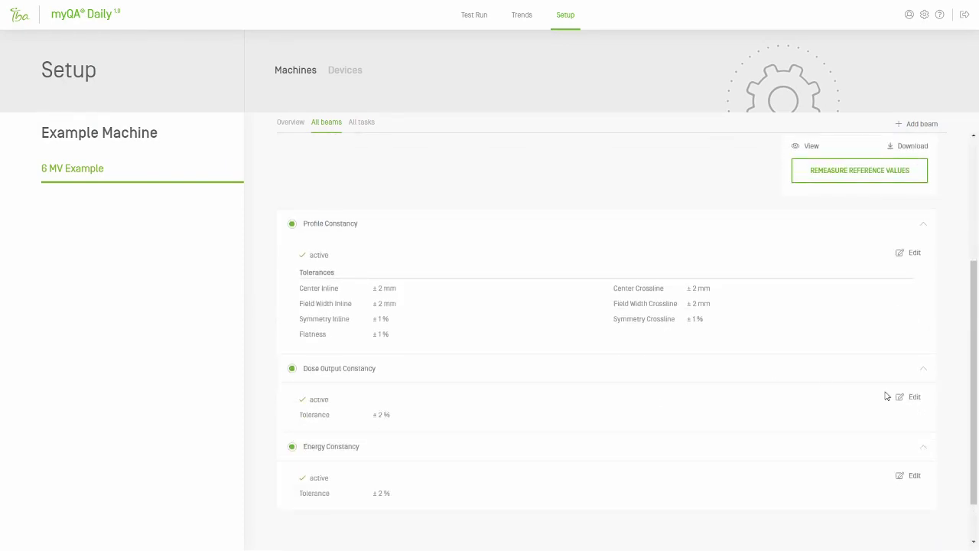
click(913, 475)
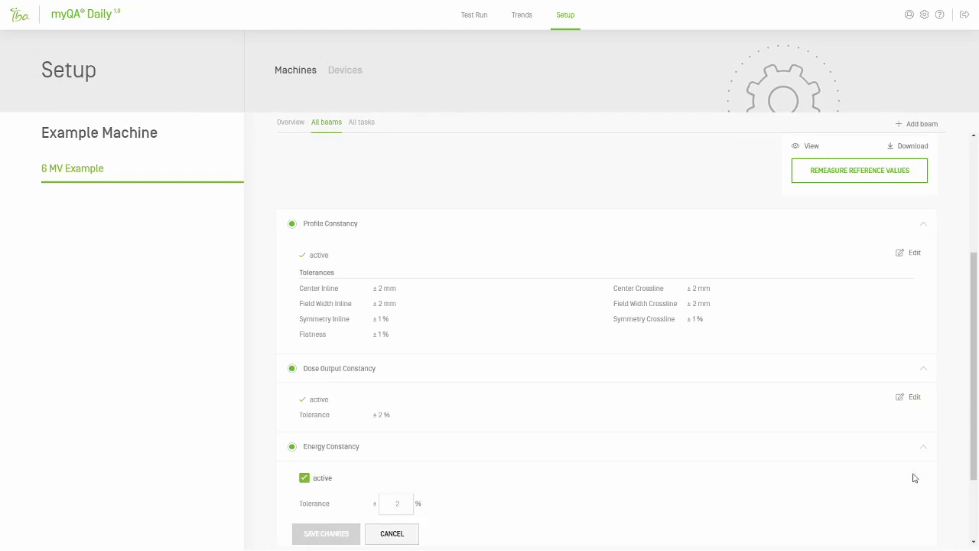
text(1)
click(325, 534)
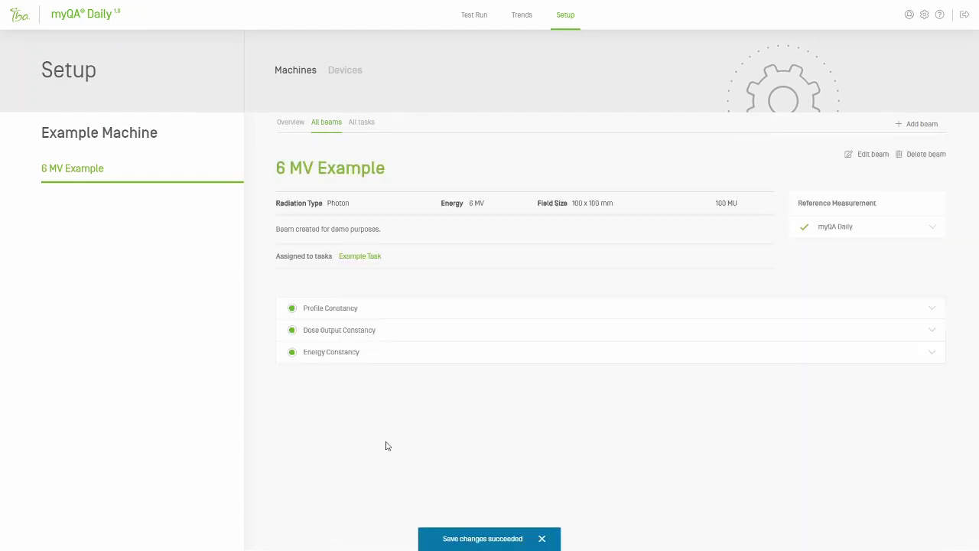
Step: Review the Profile, Dose Output and Energy Constancy tolerances after the change
click(358, 309)
click(354, 452)
click(352, 529)
scroll(462, 446, down, 2)
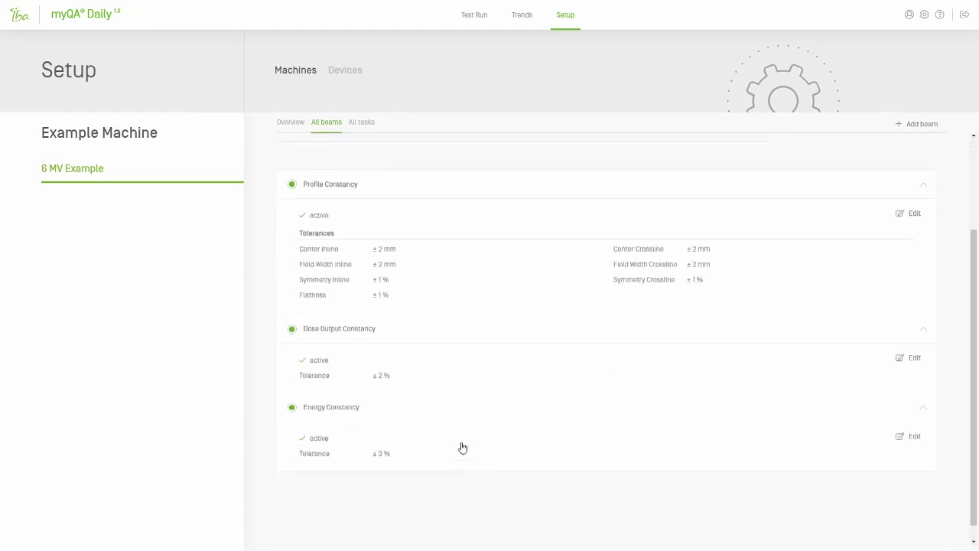
scroll(480, 406, up, 1)
scroll(480, 406, up, 2)
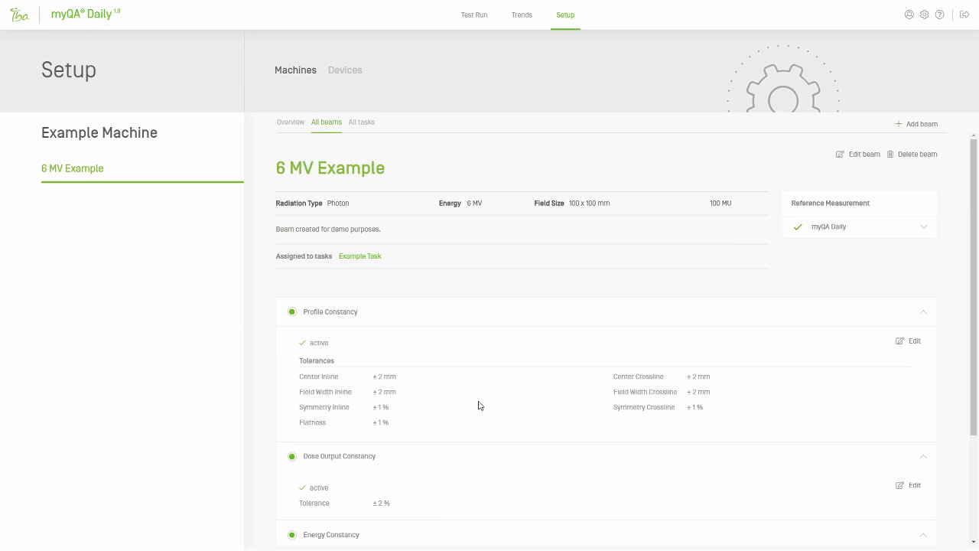
Step: Start a test run of Example Task from the Test Run tab
click(474, 23)
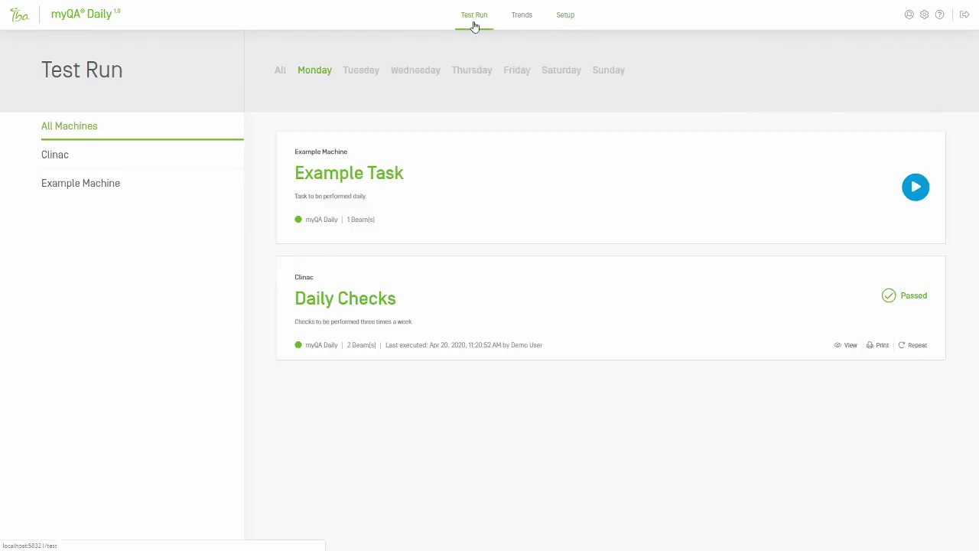
click(914, 189)
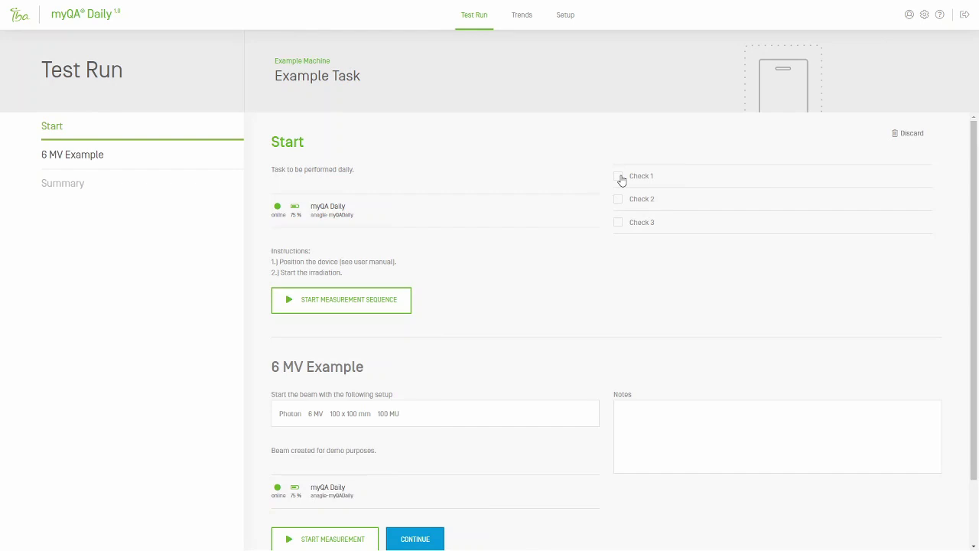
Step: Tick Checks 1–3 and measure the 6 MV Example beam
click(618, 177)
click(621, 203)
click(620, 229)
scroll(517, 325, down, 1)
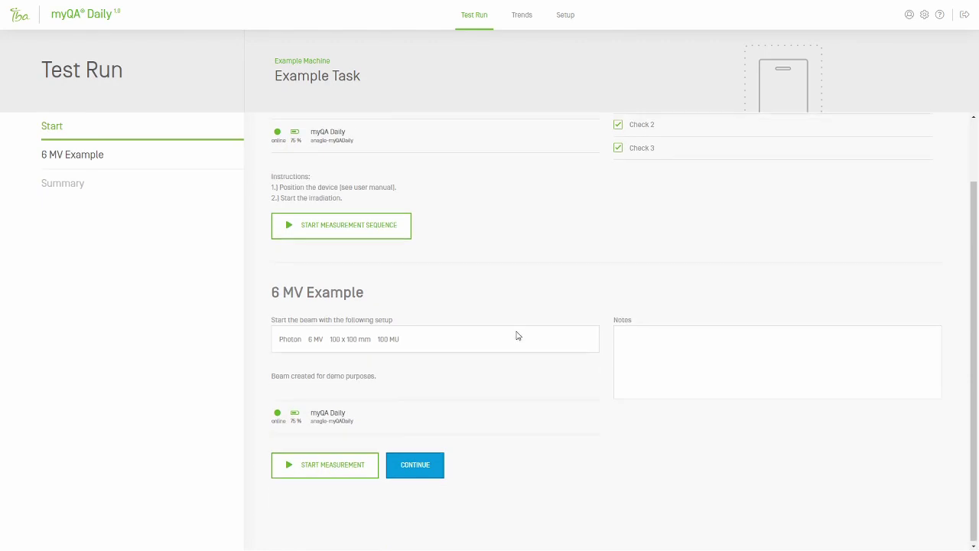
click(354, 464)
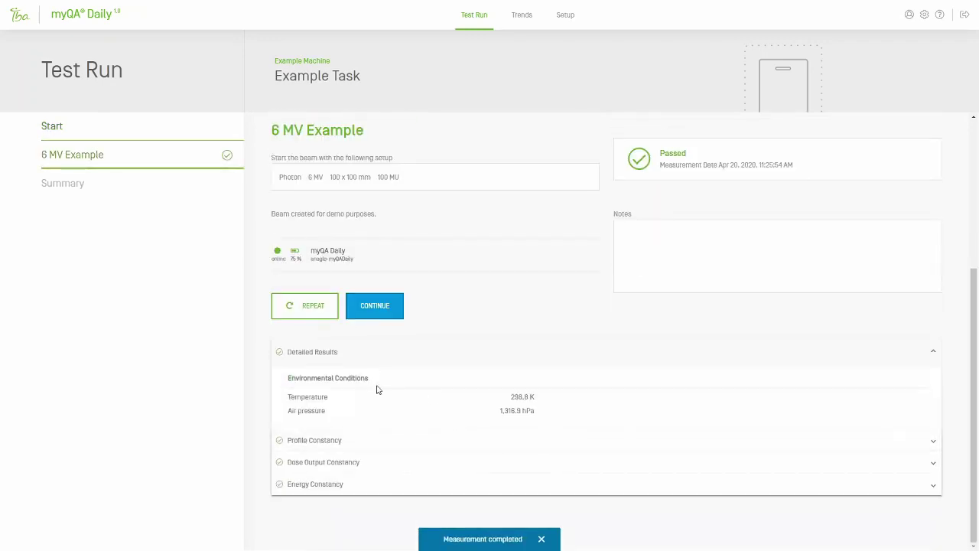
Step: Review the Profile, Dose Output and Energy Constancy measurement results
click(354, 444)
scroll(367, 446, down, 2)
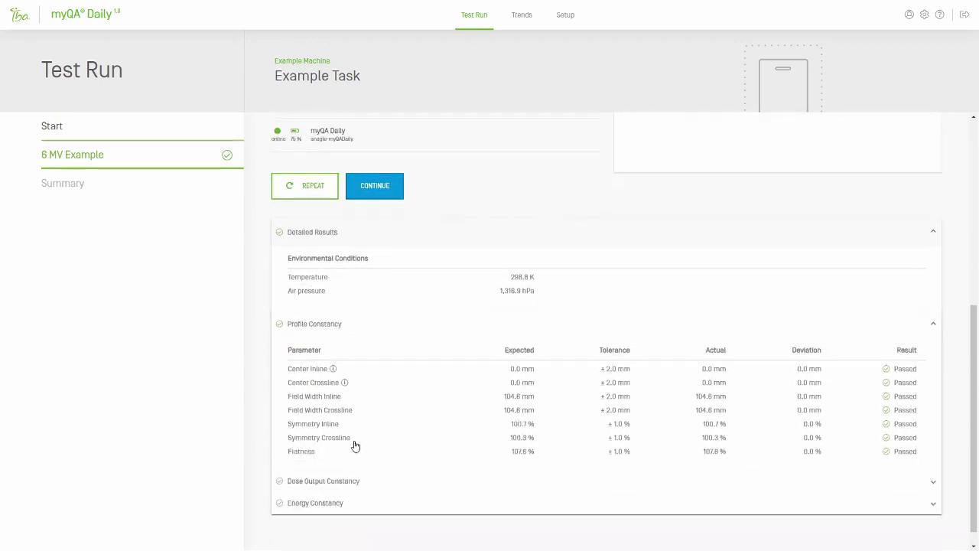
click(360, 461)
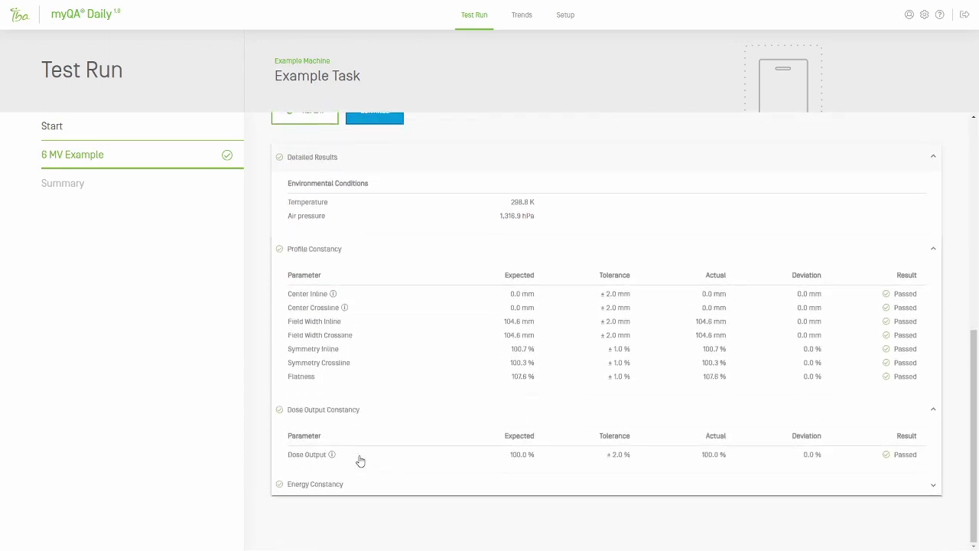
click(306, 486)
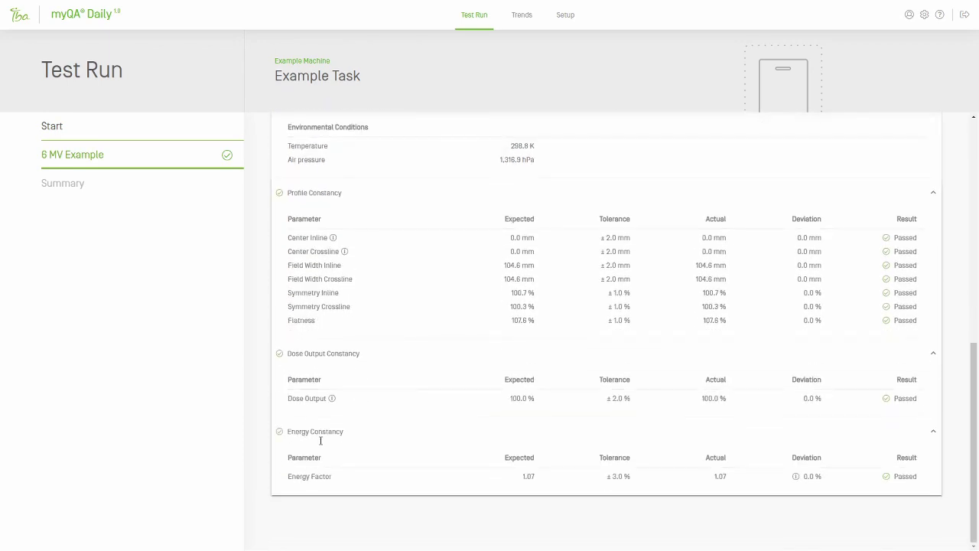
scroll(319, 442, up, 5)
Step: Add the note 'Test run passed.' and start the Daily Checks measurement sequence
click(662, 259)
text(te)
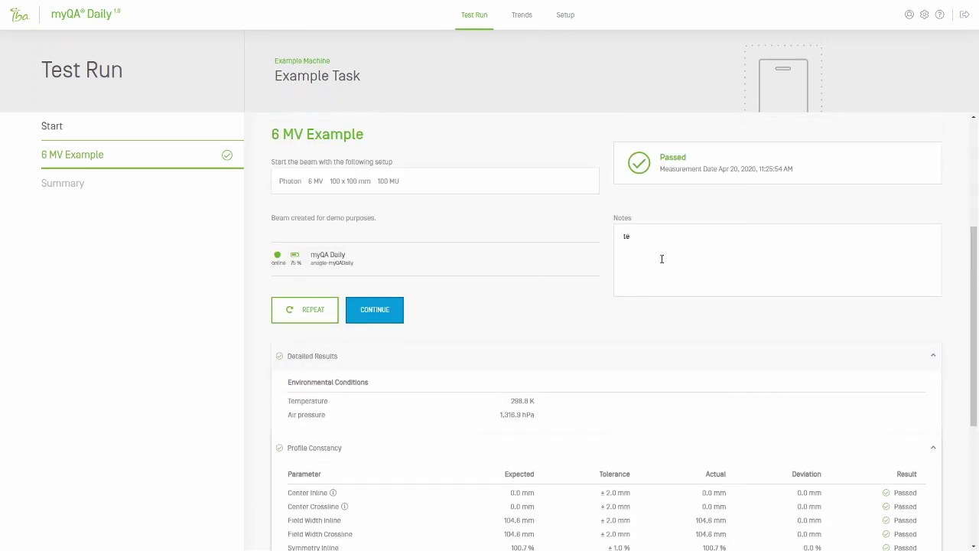
key(BackSpace)
key(BackSpace)
text(Test run passed.)
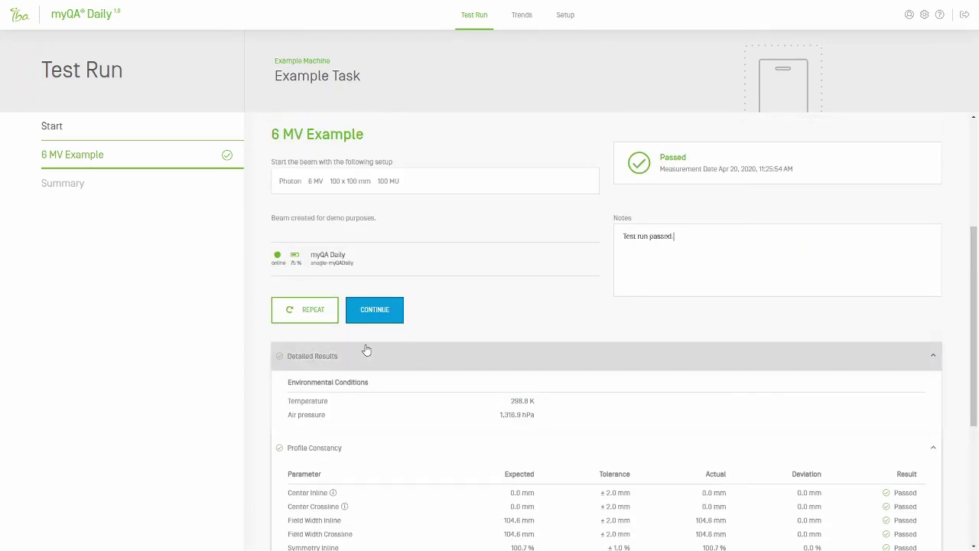
click(375, 309)
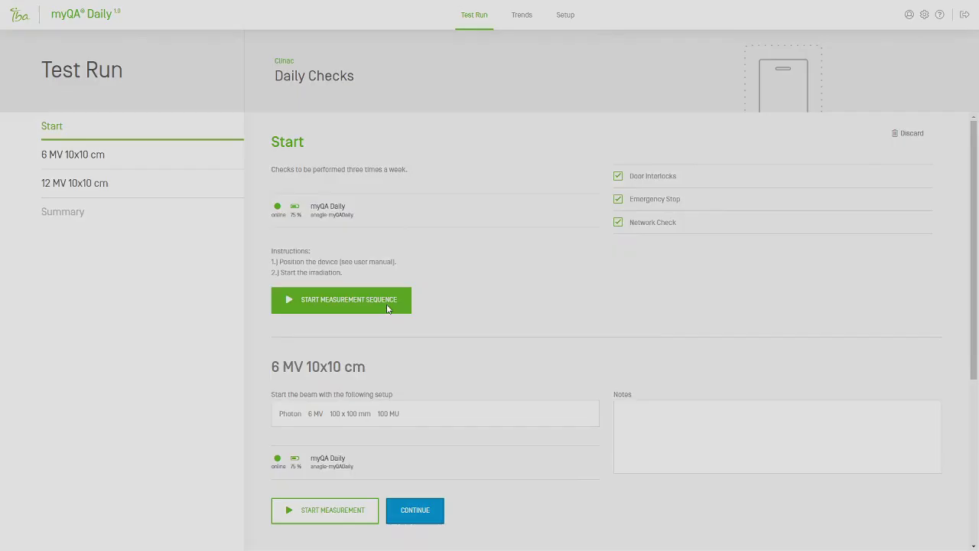
click(387, 303)
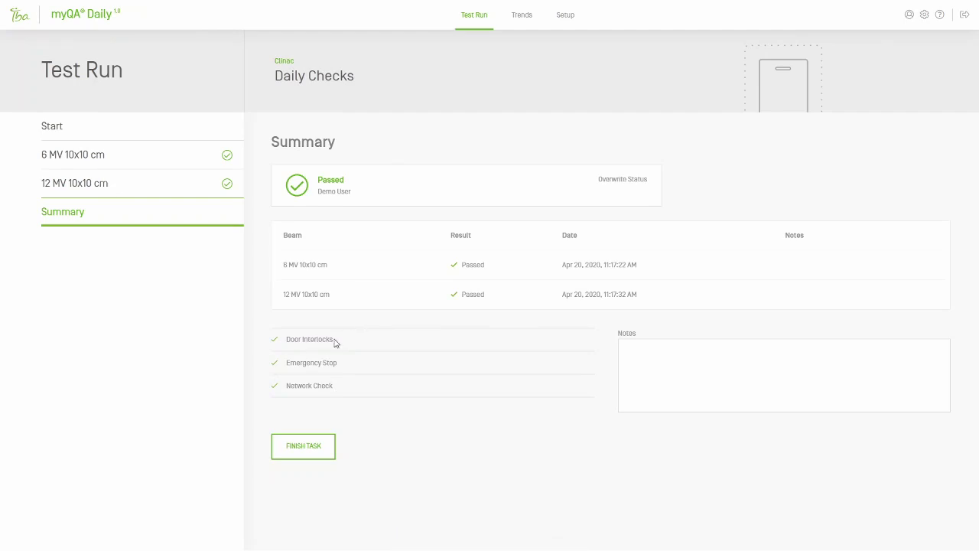
Step: Enter the summary note 'Test run passed with no abnormal'
click(679, 357)
text(Test run passed with no abnormal)
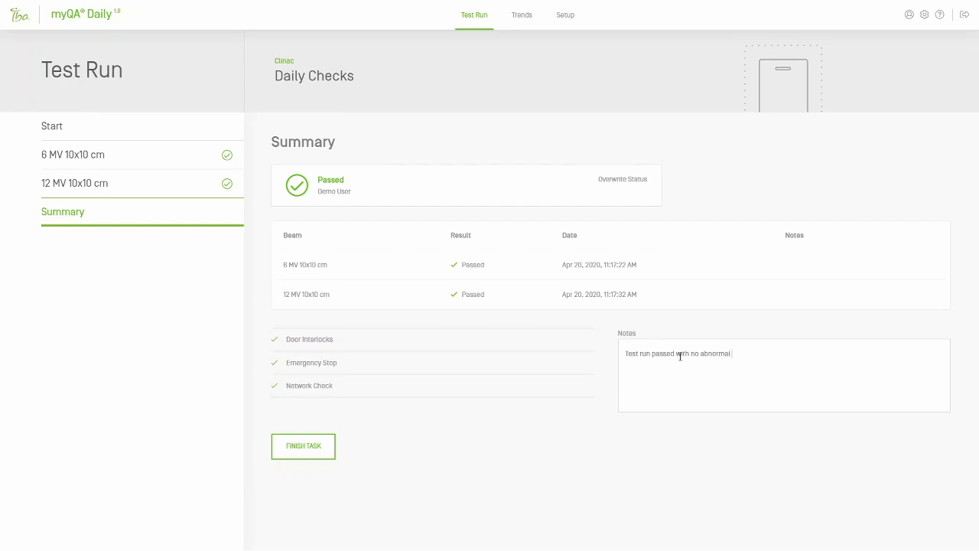